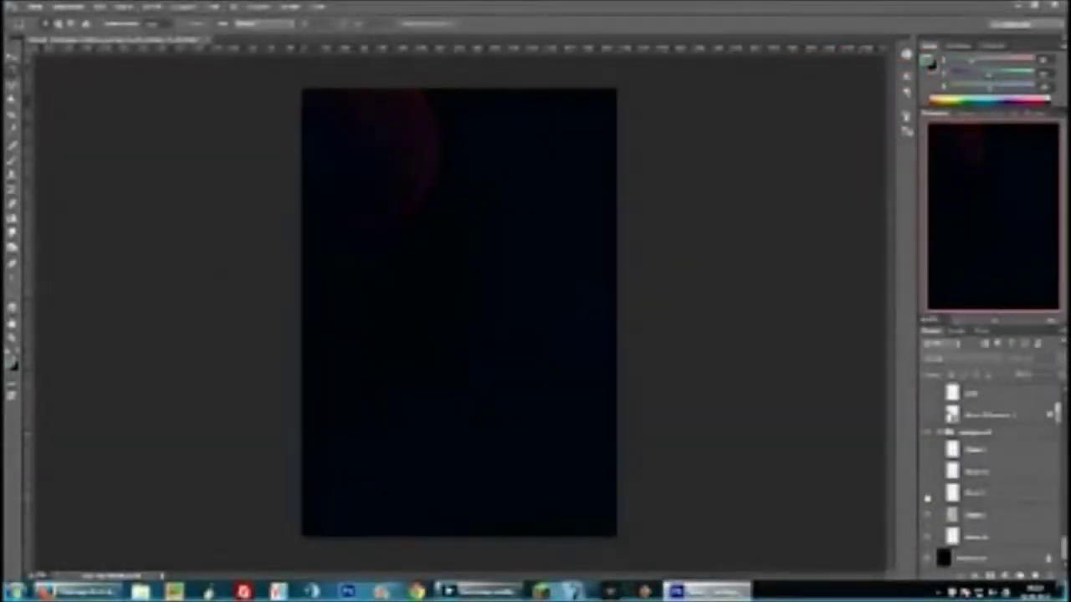
- Reveal two nebula cloud layers and the reddish lower-left glow, then brush a dark central smudge
left_click(927, 494)
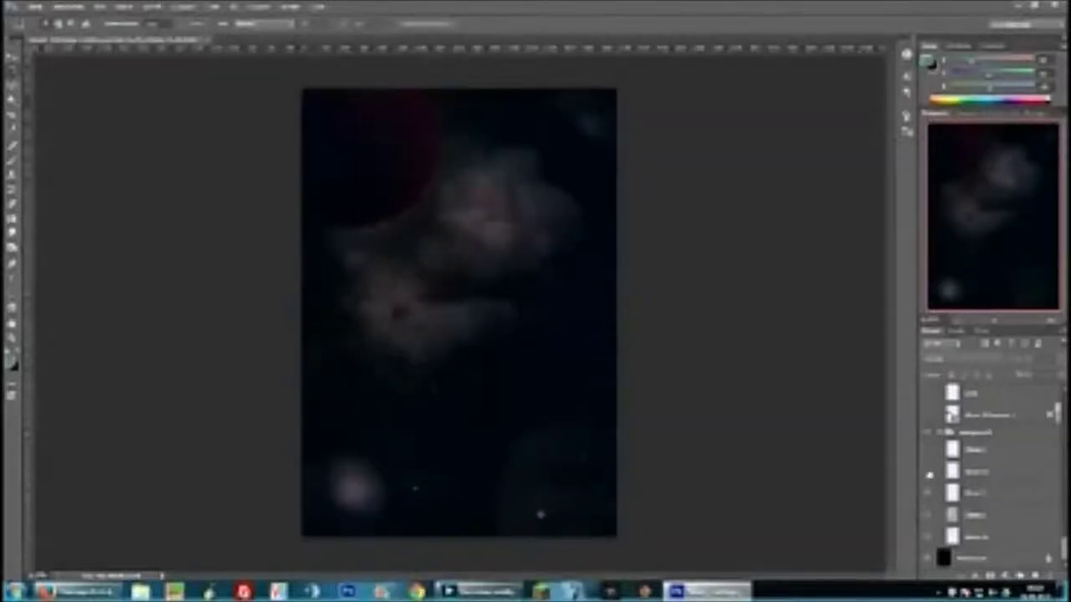
left_click(929, 474)
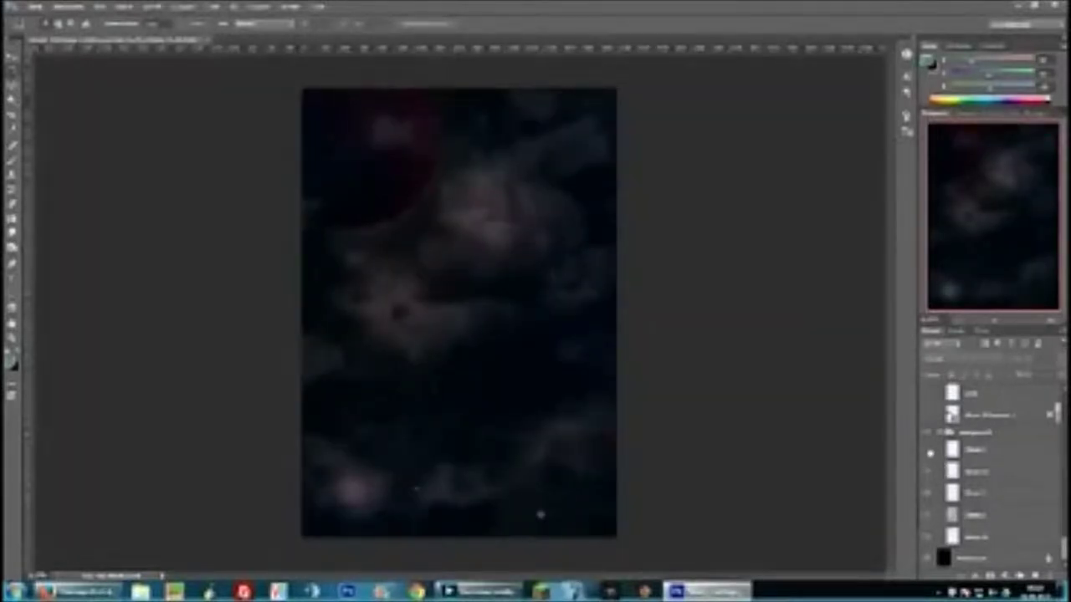
left_click(930, 452)
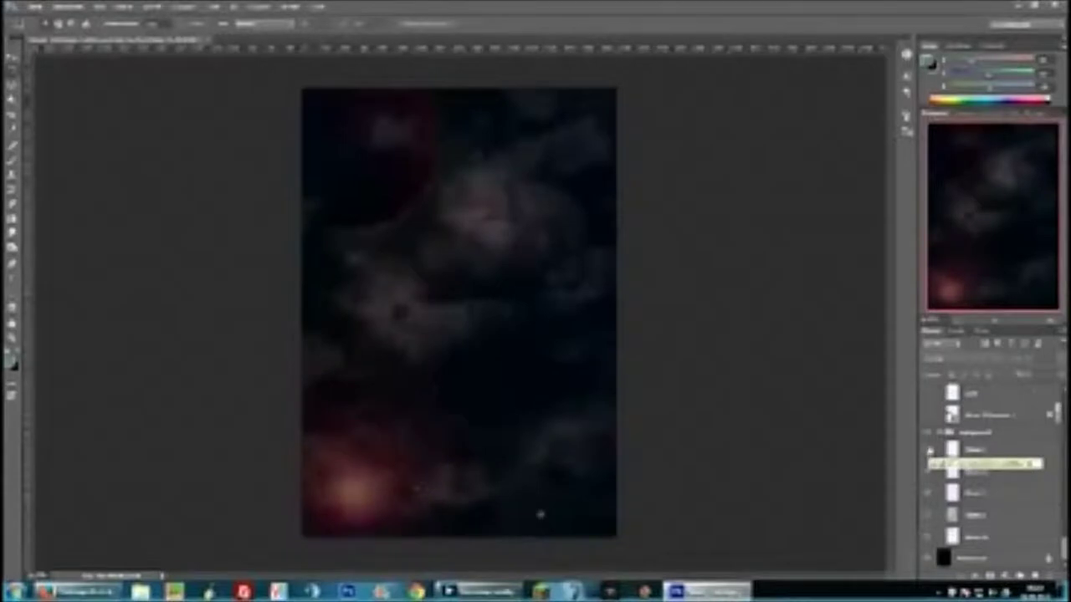
scroll(933, 468, "up", 2)
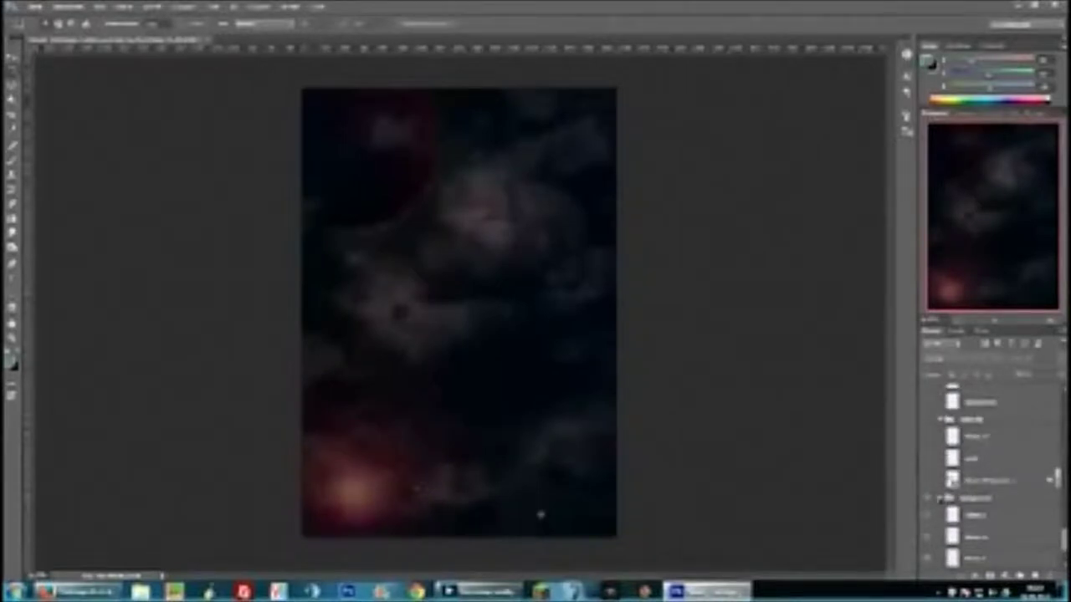
scroll(931, 497, "up", 2)
left_click_drag(381, 264, 414, 284)
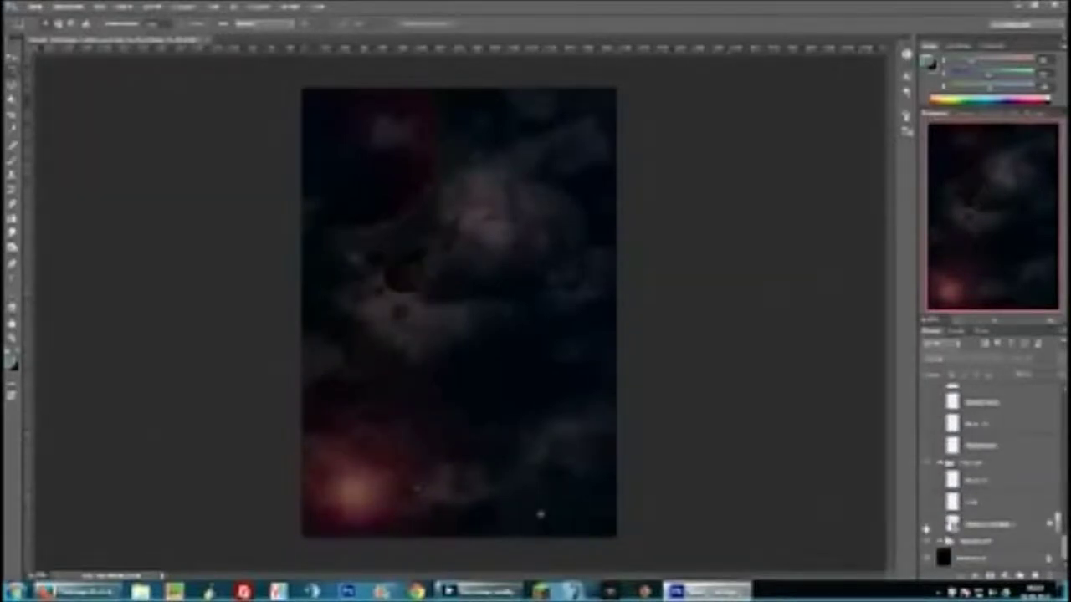
- Collapse the layer group and reveal the small white spaceship right of centre, zooming in
left_click(952, 523)
left_click(939, 463)
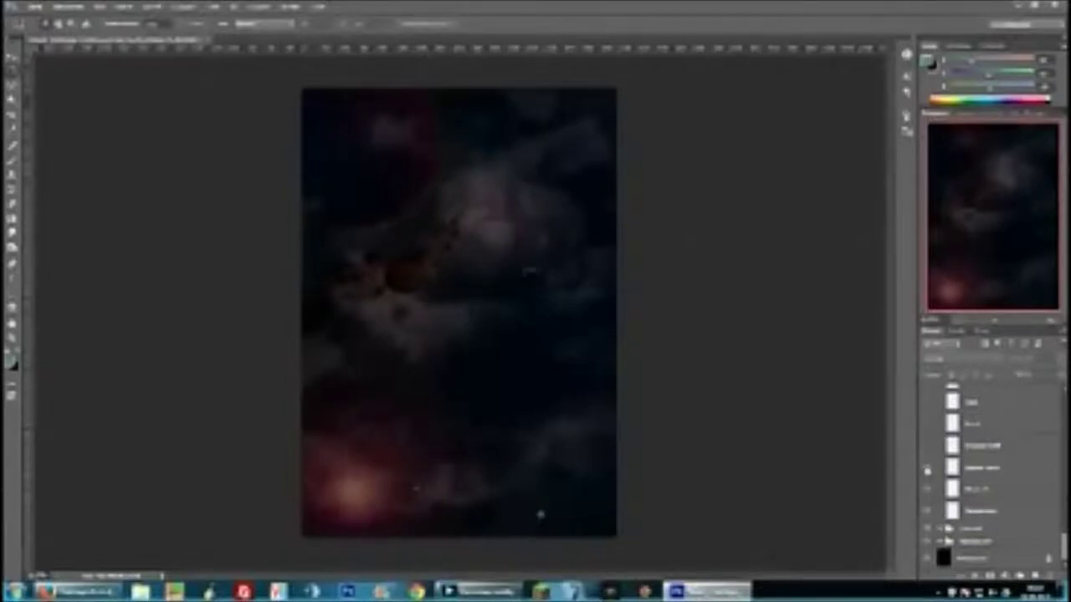
left_click(927, 446)
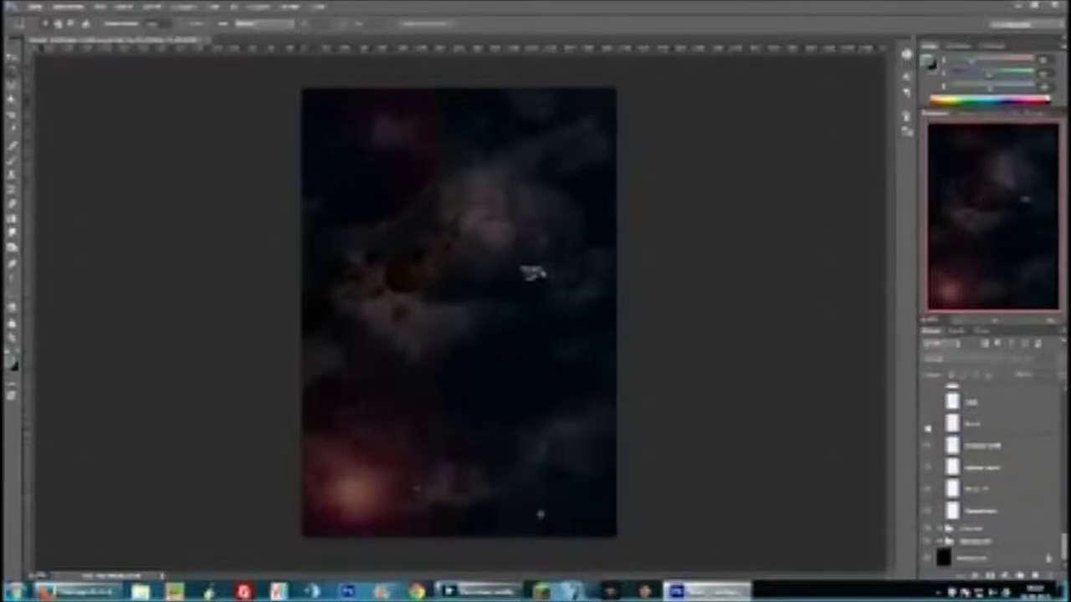
left_click(1053, 323)
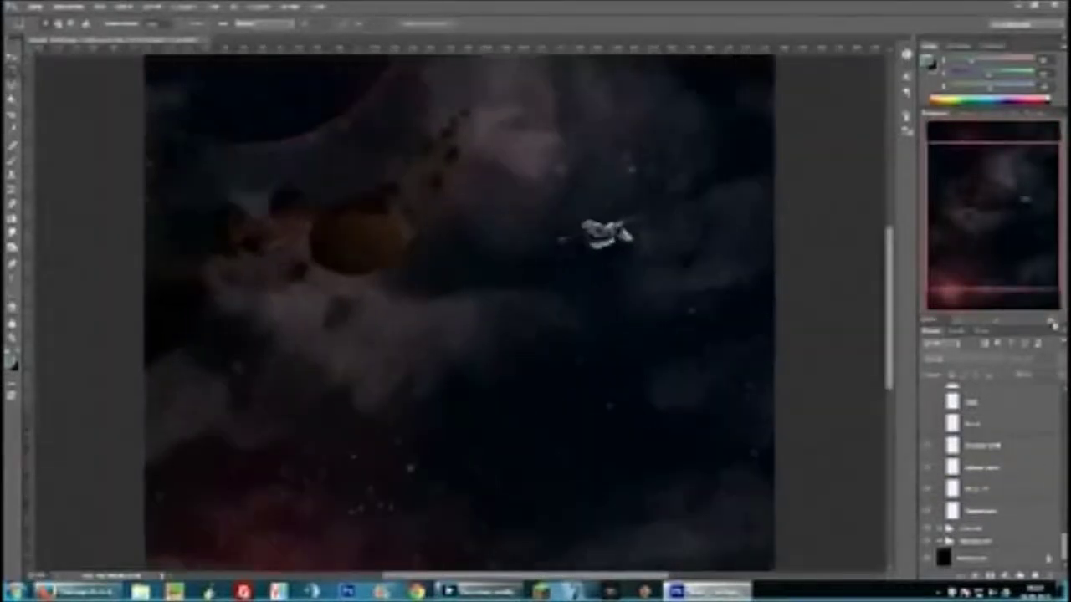
- Zoom in on the spaceship and reveal the explosion, sparks and enlarged fireball layers
left_click(1052, 323)
left_click_drag(1014, 266, 1021, 222)
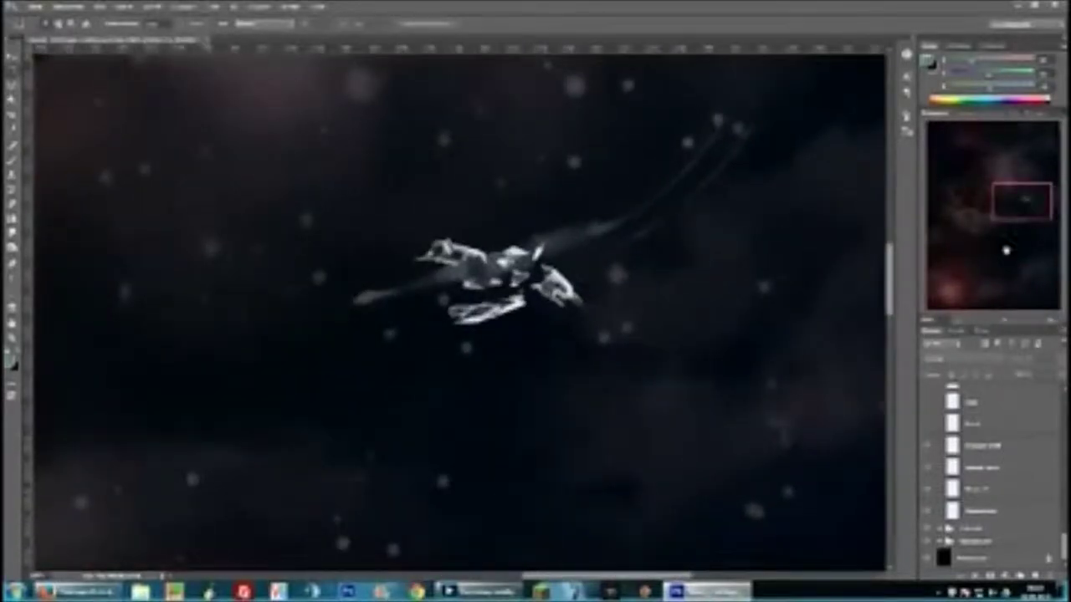
left_click(927, 427)
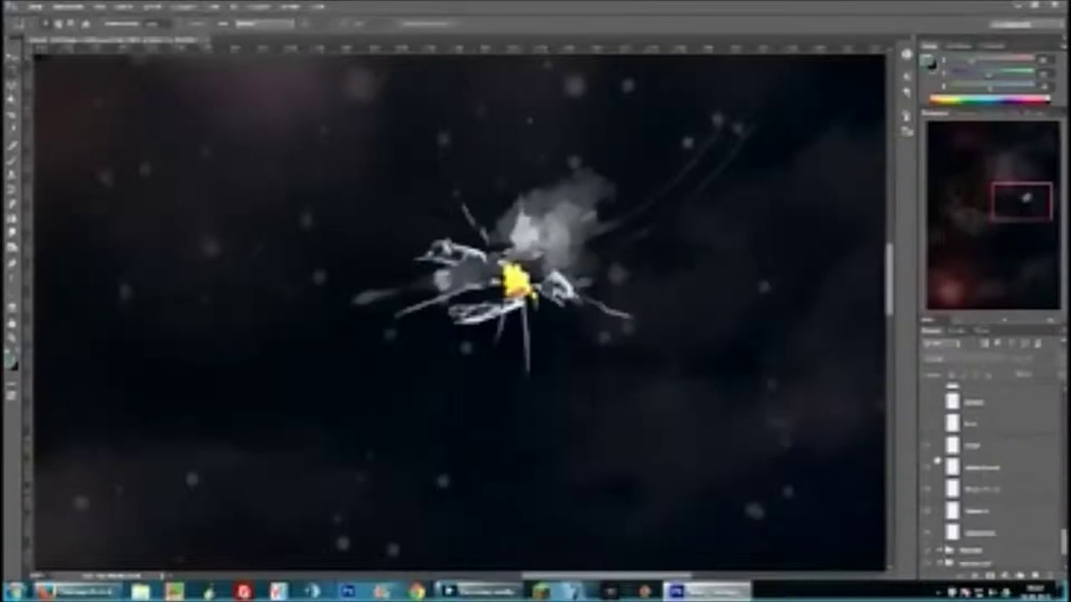
left_click(927, 449)
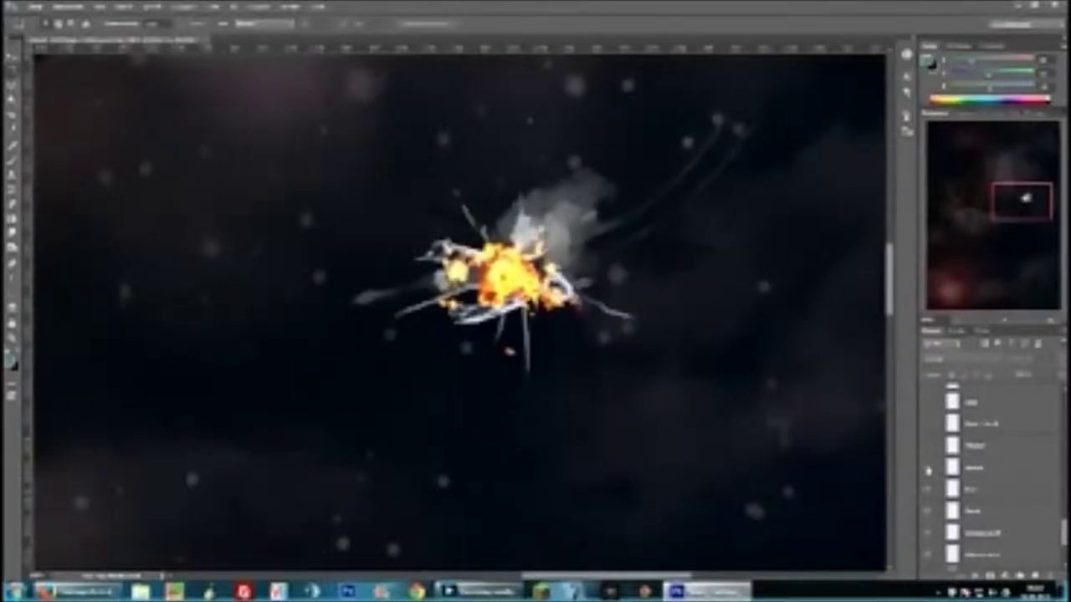
left_click(927, 471)
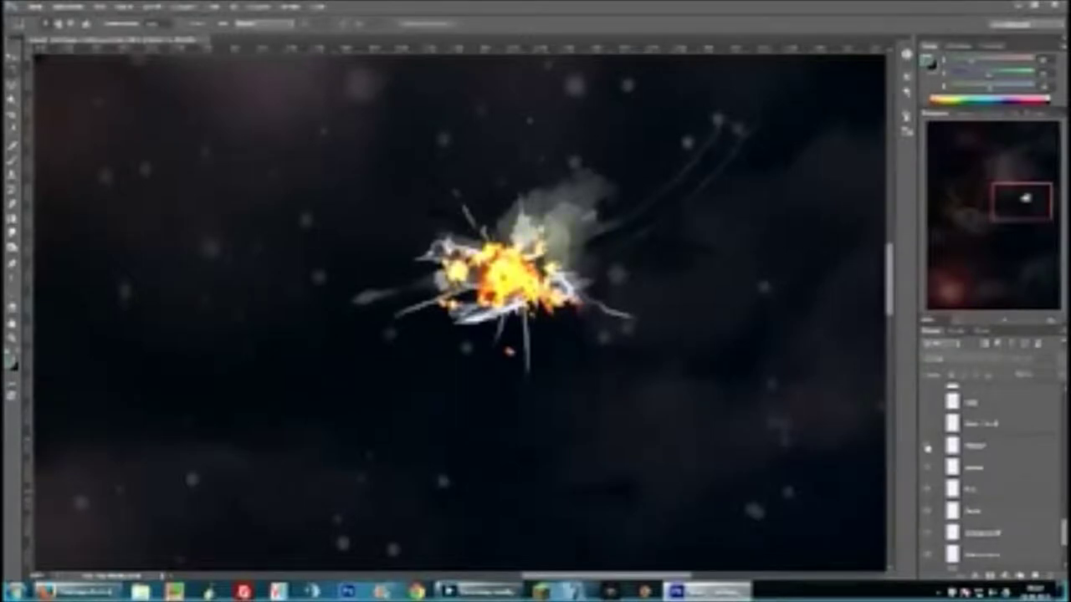
- Reveal the small left ship burning with smoke and flames, then zoom back out
left_click(927, 425)
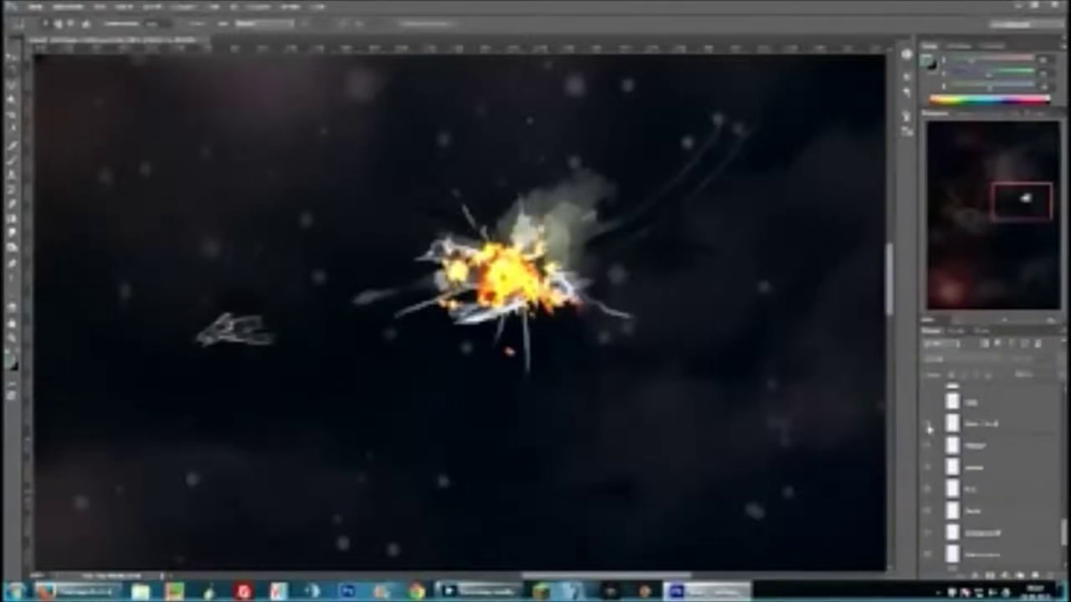
scroll(935, 456, "up", 1)
left_click(928, 448)
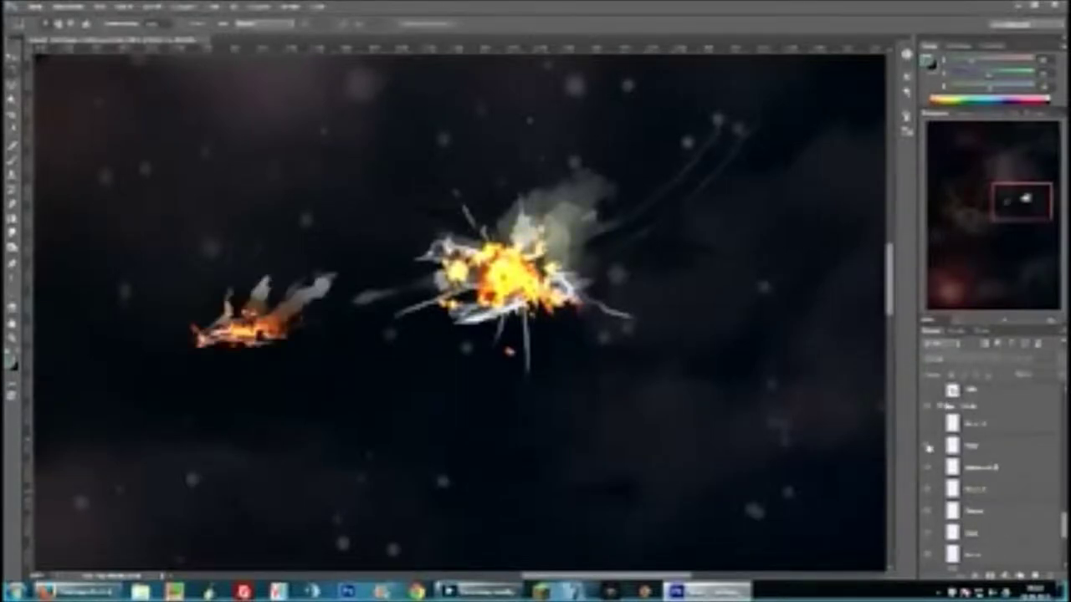
left_click(927, 425)
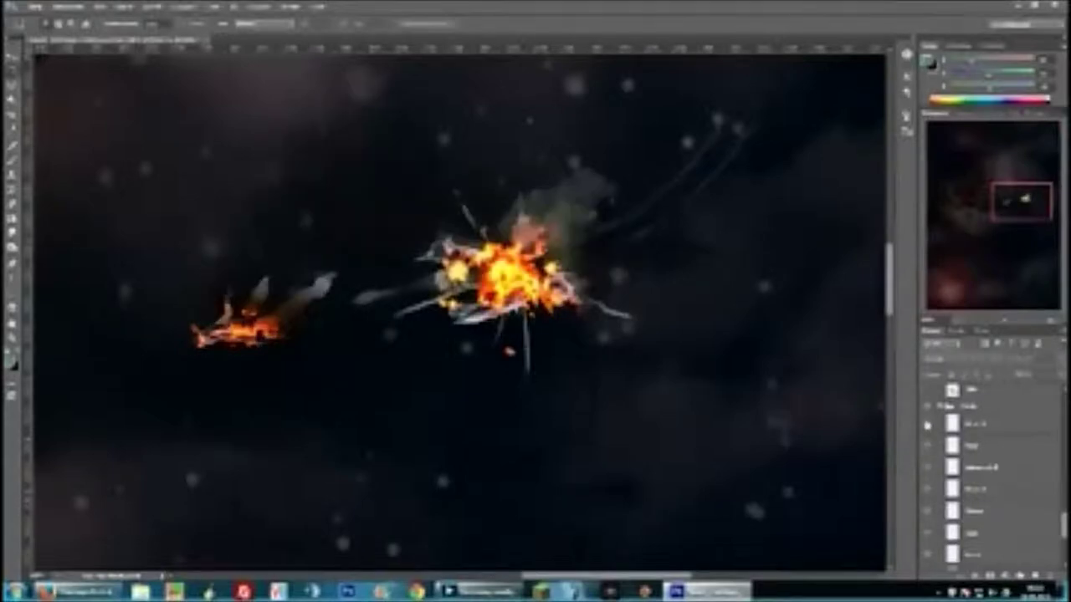
scroll(933, 451, "up", 1)
scroll(934, 464, "up", 3)
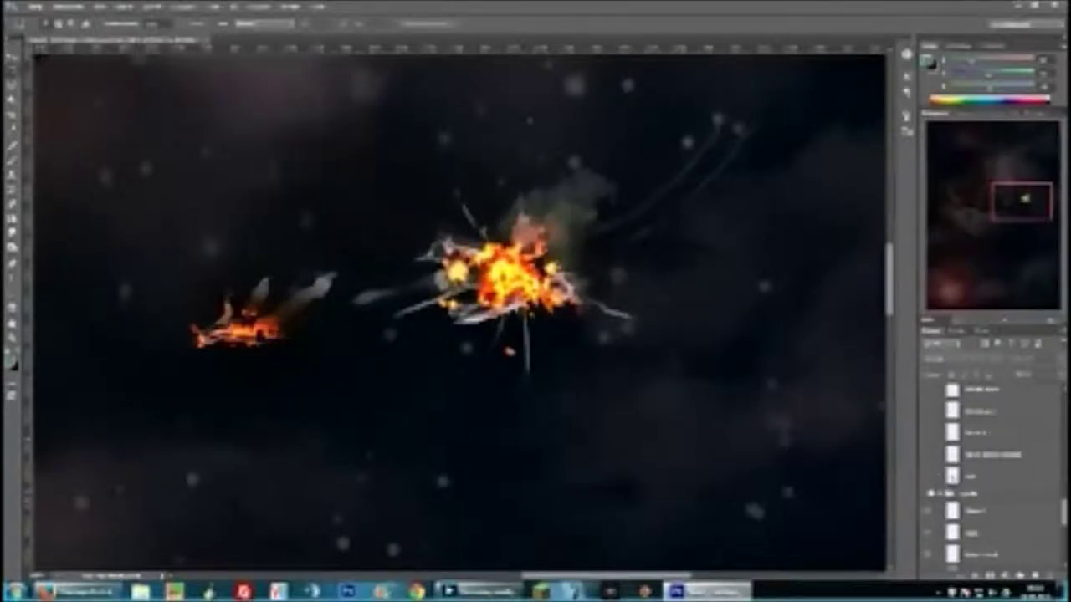
scroll(939, 495, "up", 1)
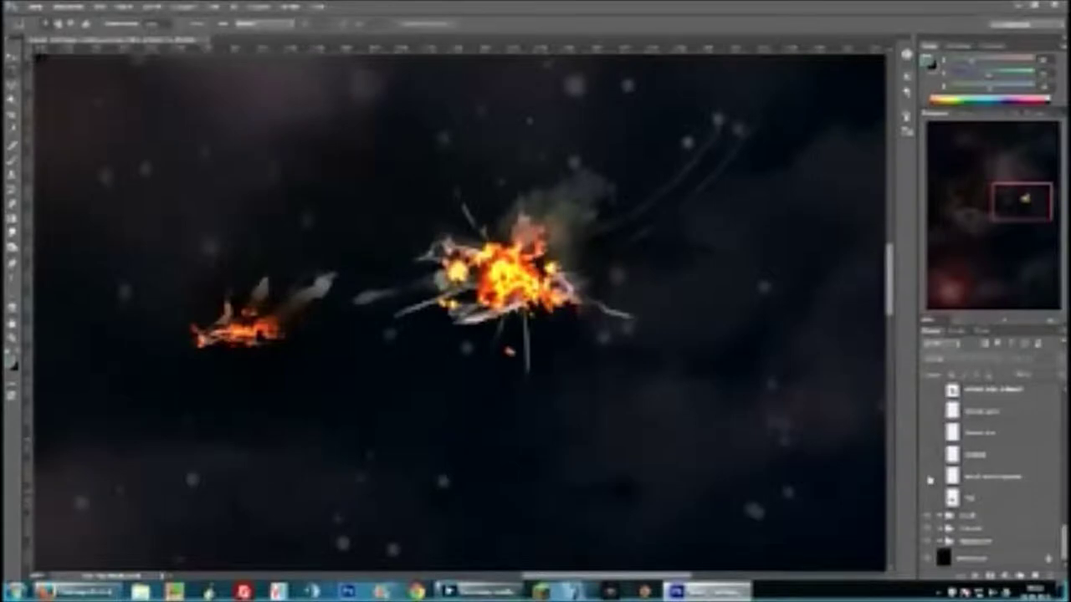
left_click_drag(968, 323, 953, 323)
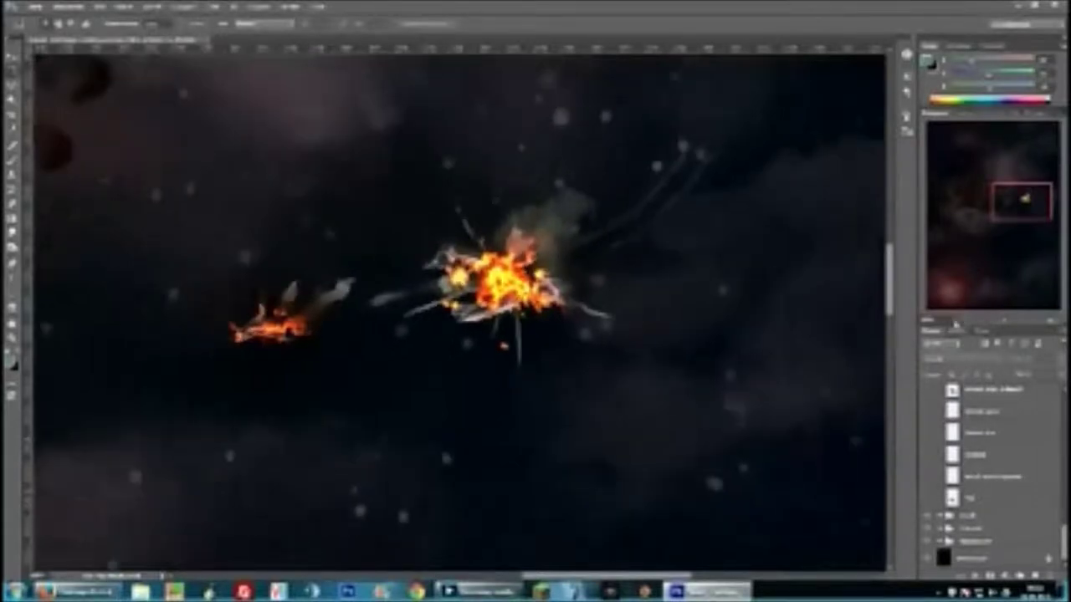
- Reveal the large grey warship with teal glow, engine exhaust jet, smoke haze and darker texture
left_click_drag(989, 224, 966, 274)
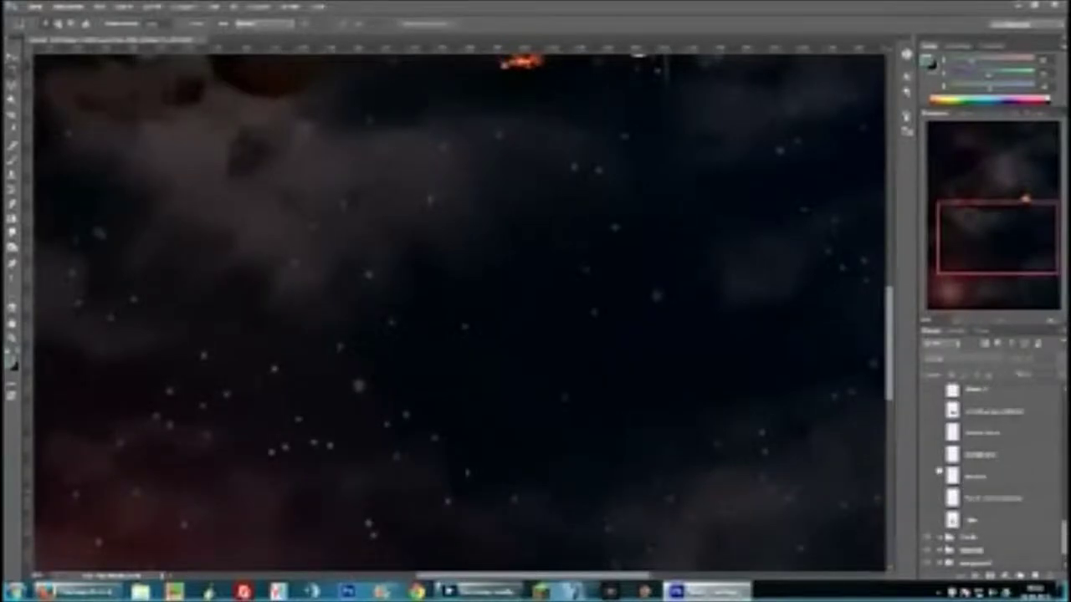
left_click(927, 411)
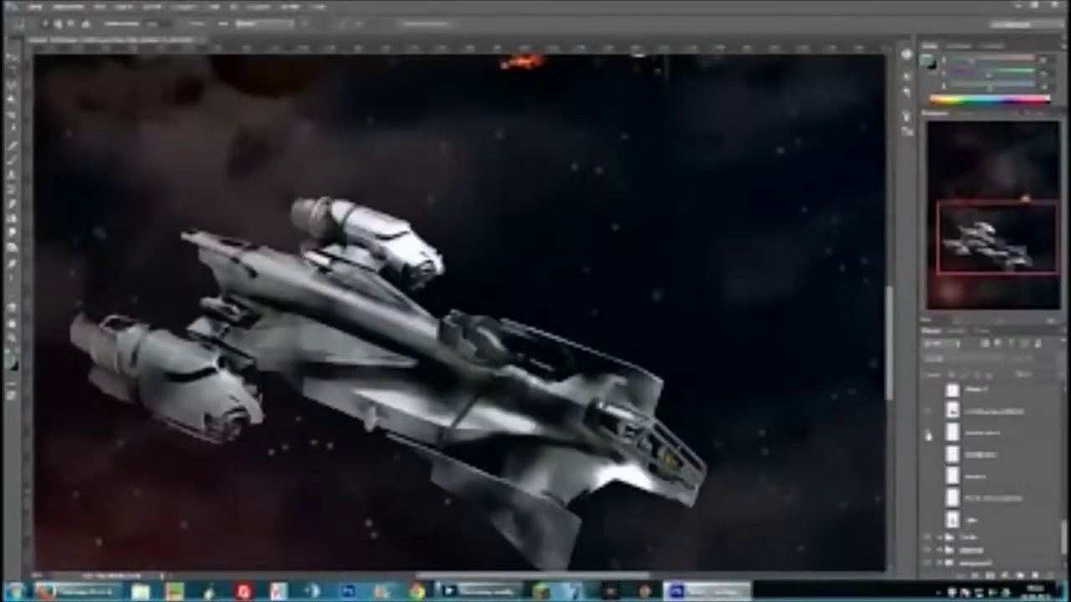
left_click(928, 434)
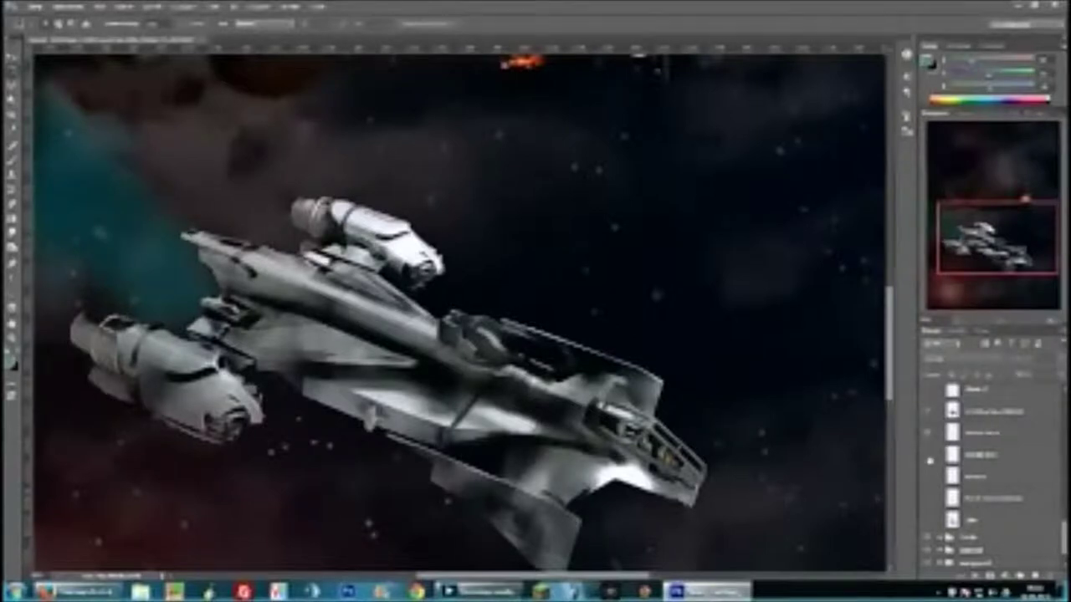
left_click(928, 457)
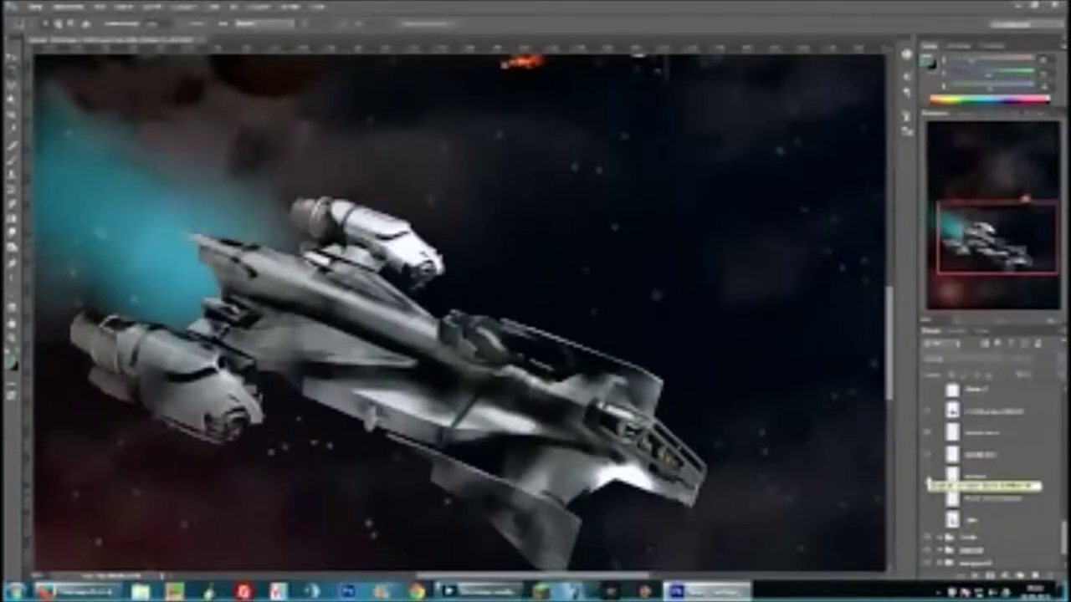
left_click(928, 477)
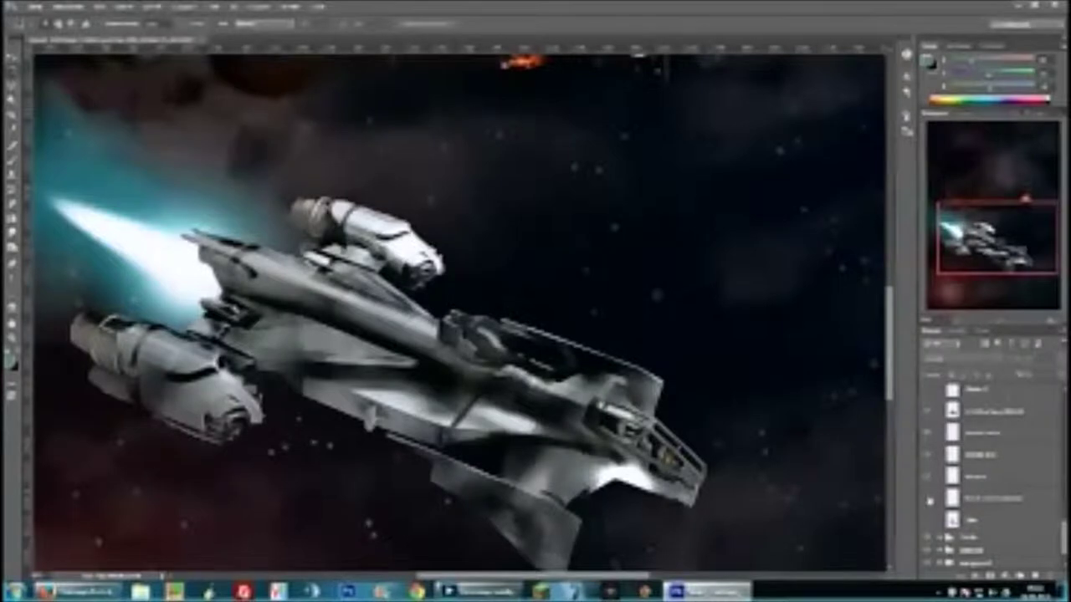
left_click(929, 498)
mouse_move(929, 500)
left_mouse_down()
mouse_move(927, 437)
mouse_move(930, 452)
left_mouse_up()
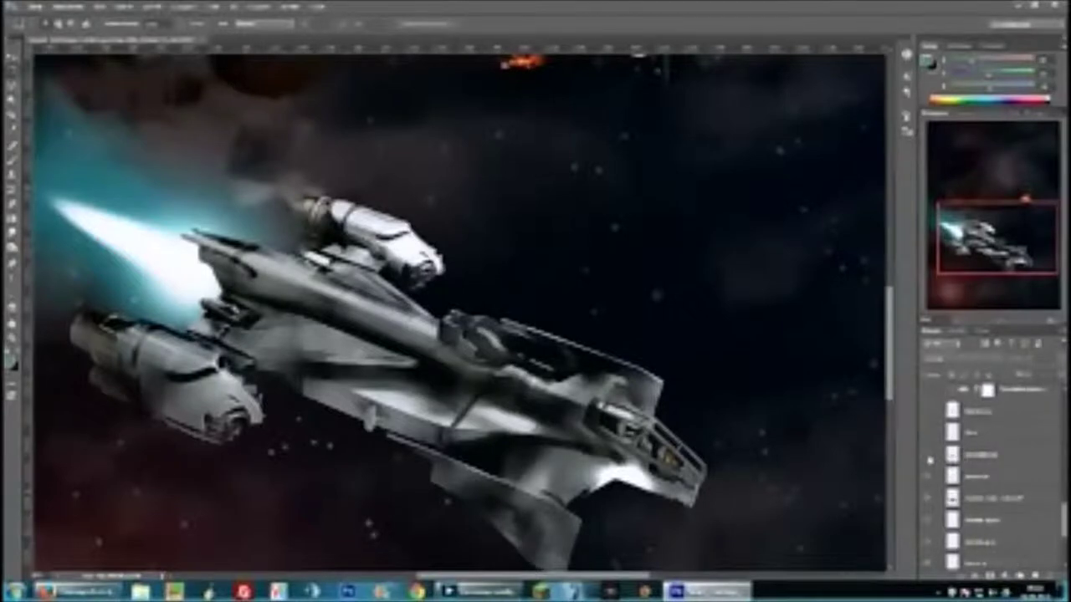
left_click(927, 456)
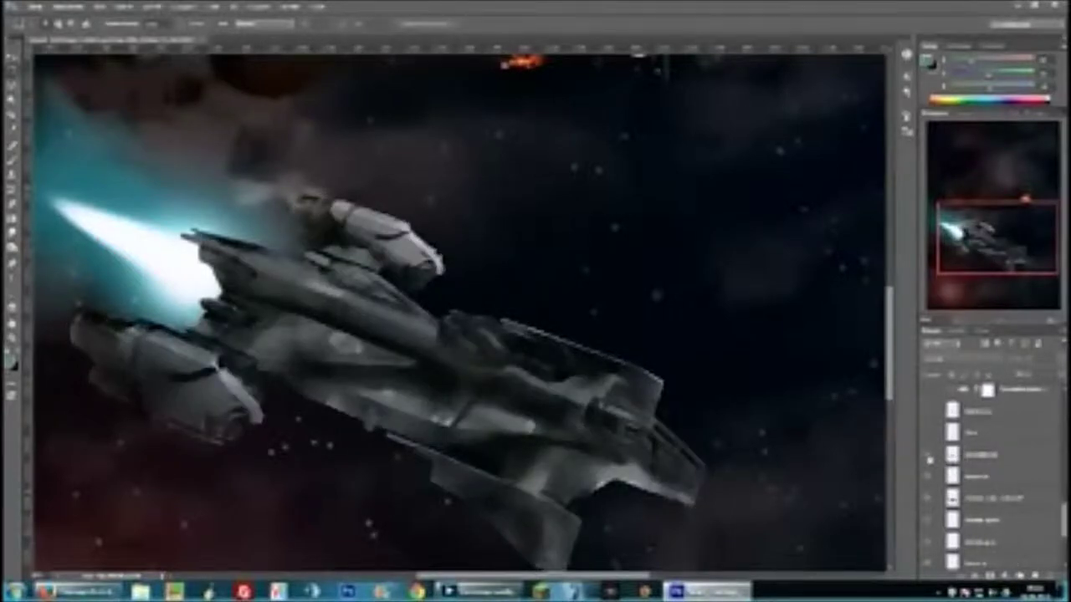
- Turn on the orange stripe colouring on the hull and brighten it
left_click(926, 414)
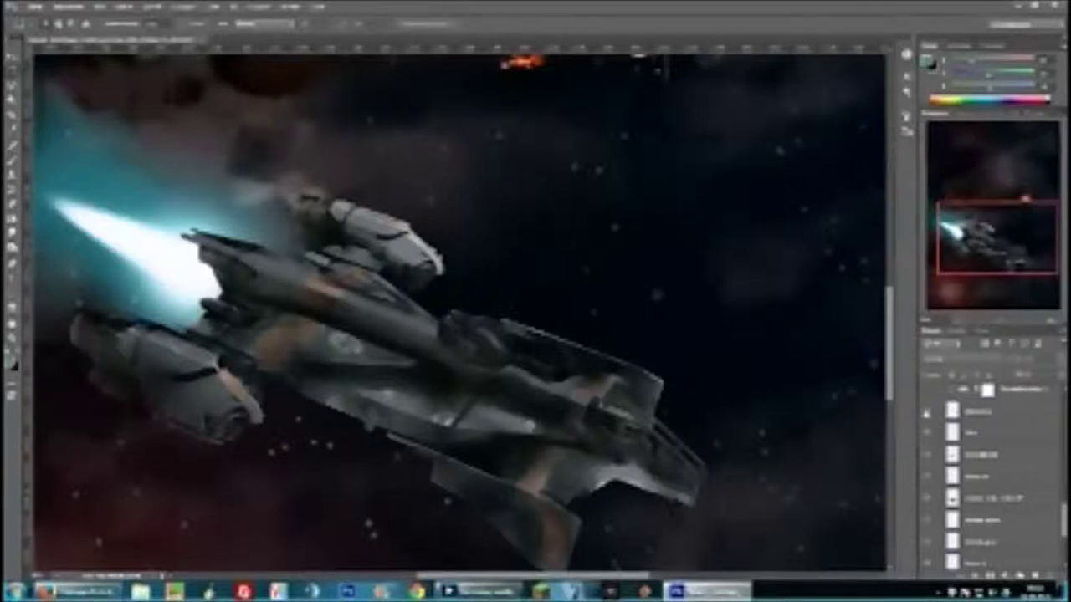
scroll(929, 439, "up", 3)
left_click(928, 456)
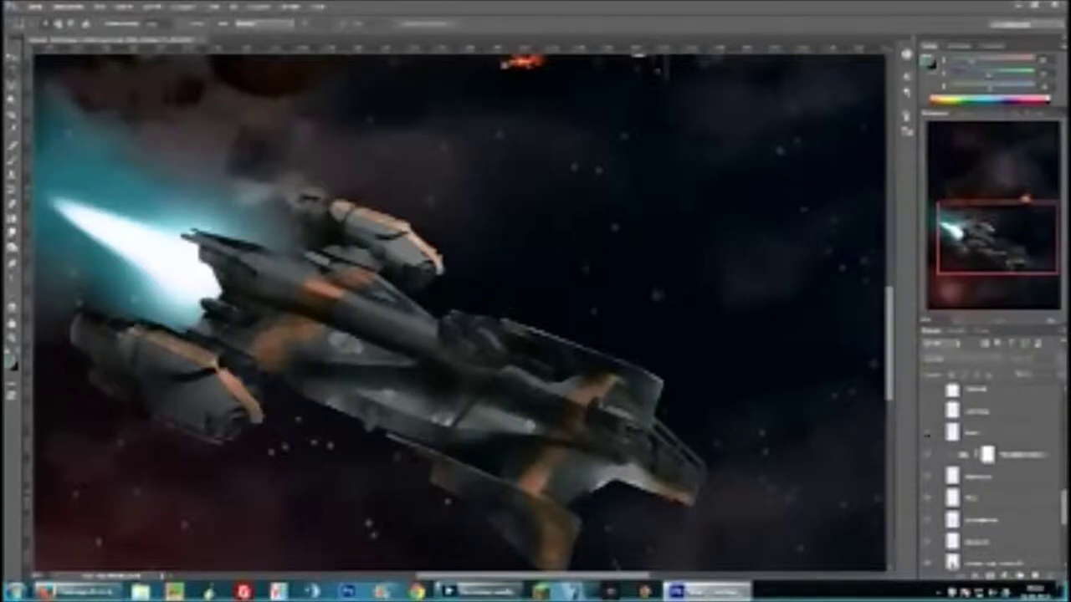
scroll(927, 443, "up", 1)
scroll(927, 451, "up", 1)
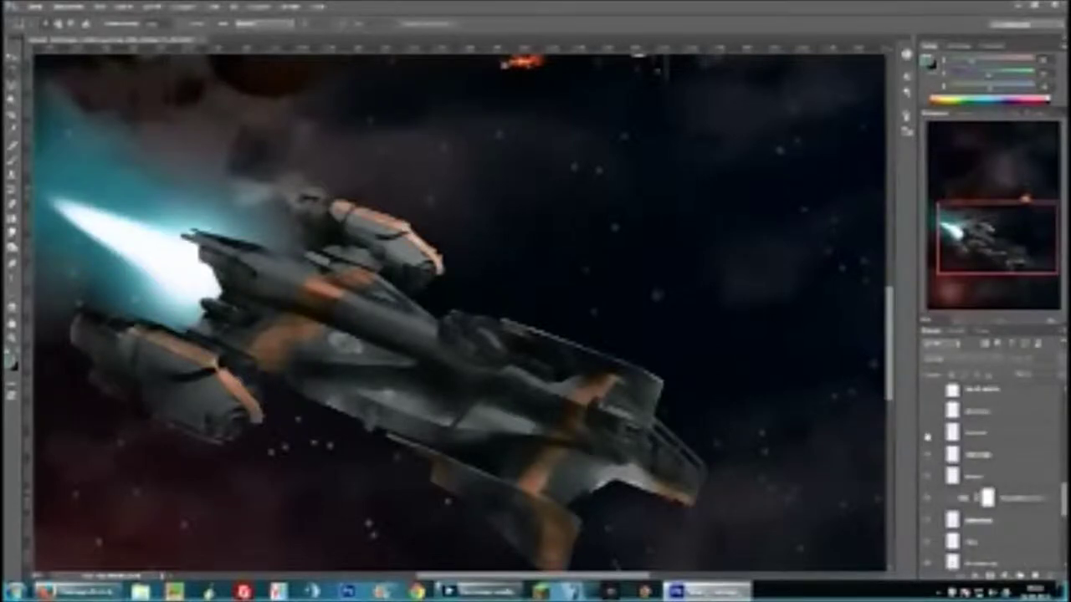
scroll(928, 444, "up", 1)
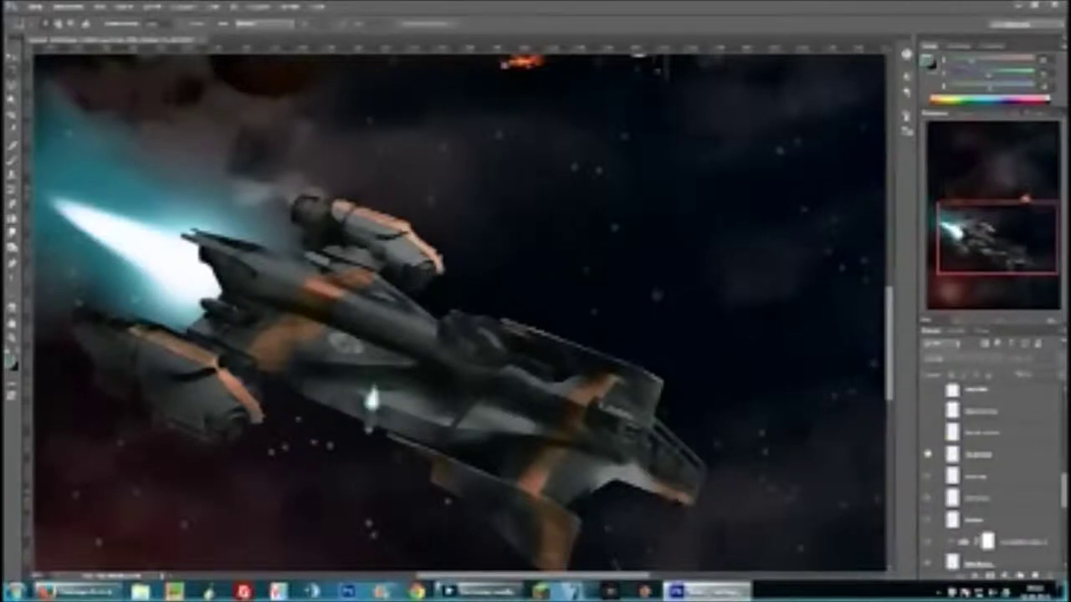
- Reveal the lower-left smoke, ship details, cyan rim light with red glow, and white highlights
left_click(927, 434)
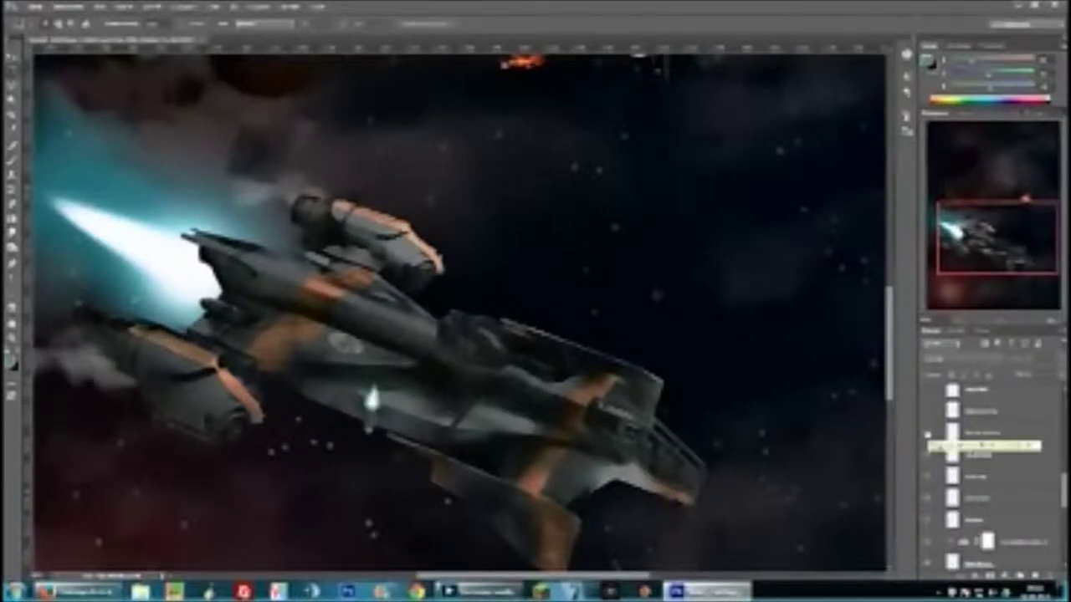
left_click(927, 414)
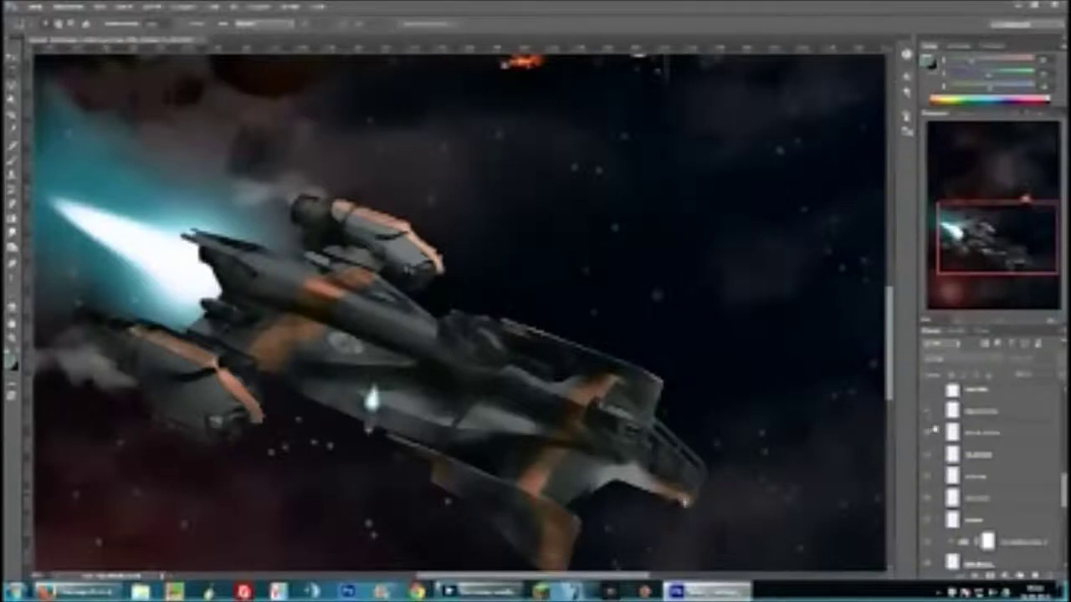
scroll(934, 441, "down", 3)
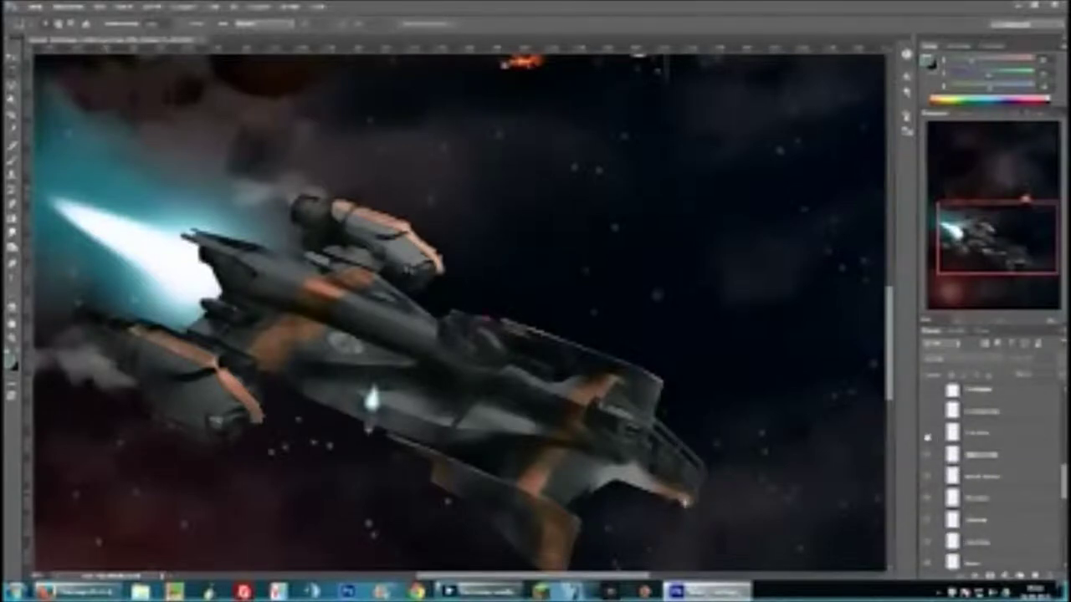
left_click(927, 435)
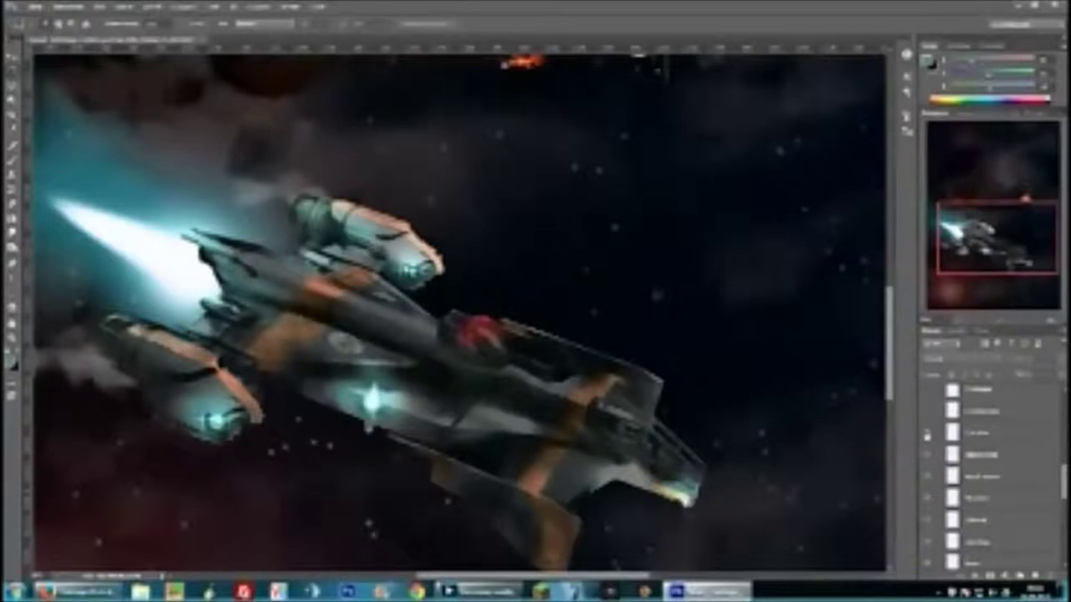
left_click(927, 412)
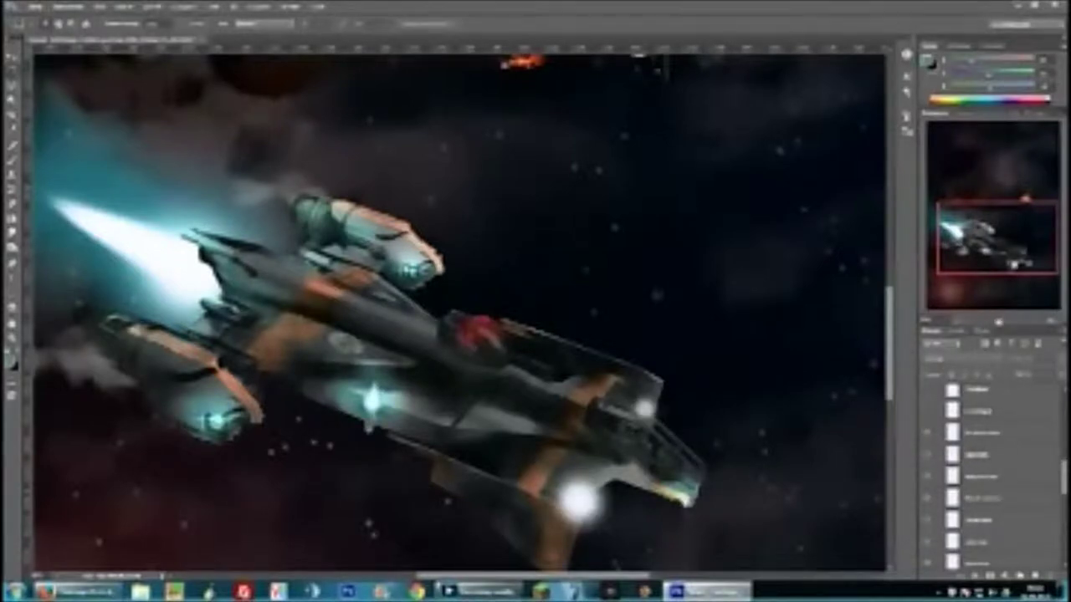
left_click(957, 321)
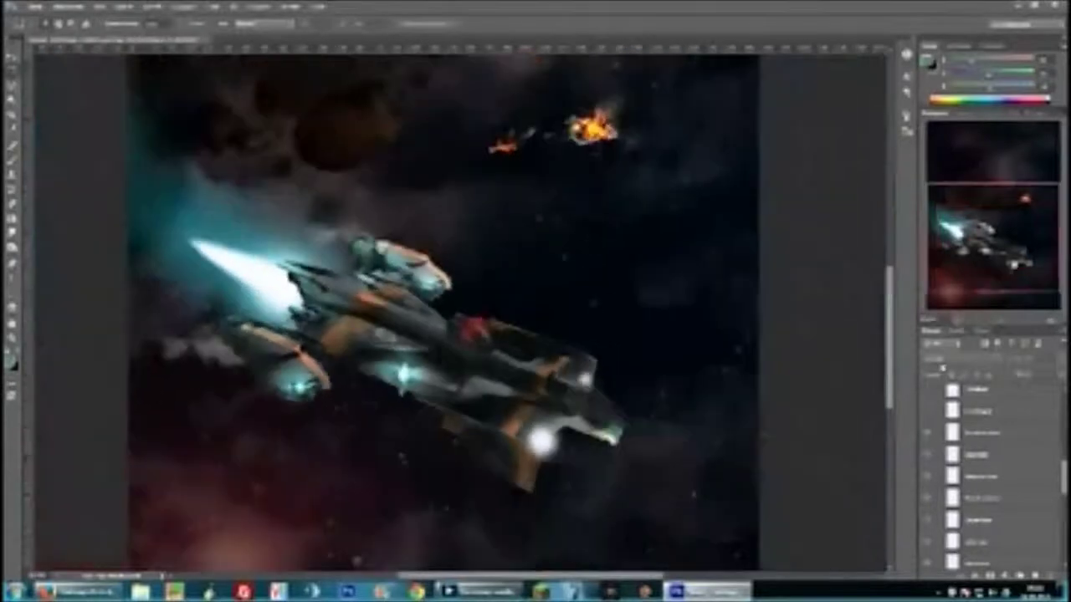
- Reveal the lower-right smoke cloud and brighten the glow around the ship's engines
left_click(928, 411)
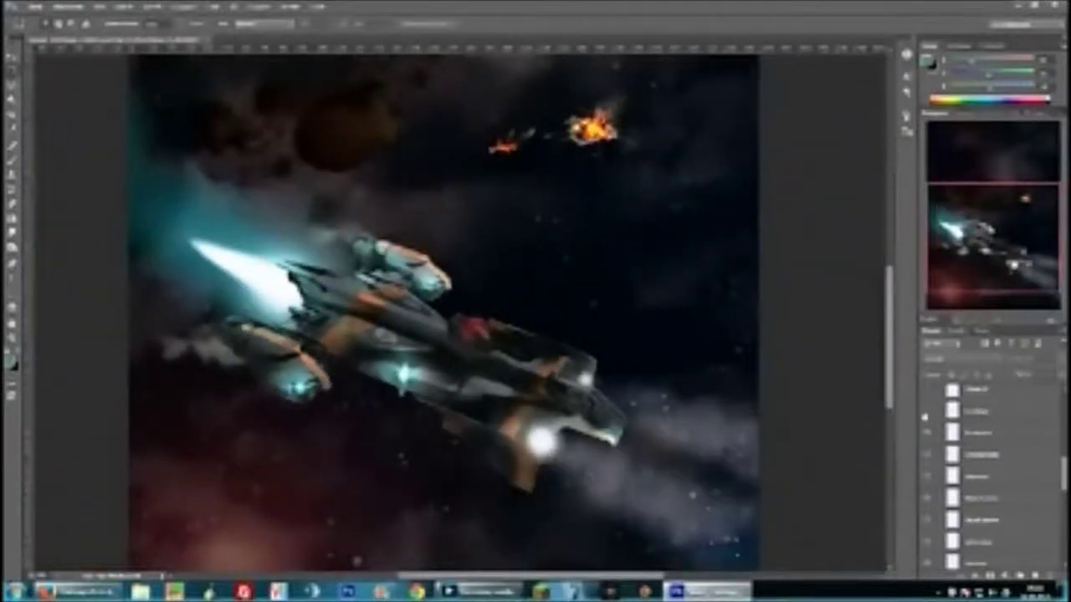
scroll(926, 418, "up", 1)
scroll(926, 423, "up", 1)
left_click(926, 434)
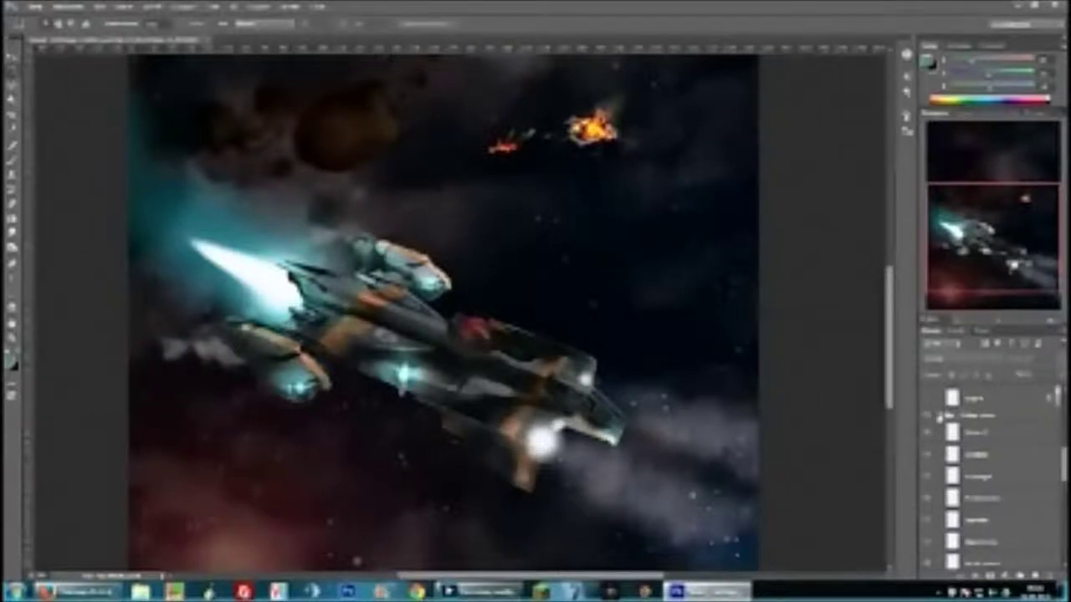
- Reveal the small cyan-trailed fighter at upper right and zoom in on the explosion area
scroll(939, 426, "down", 3)
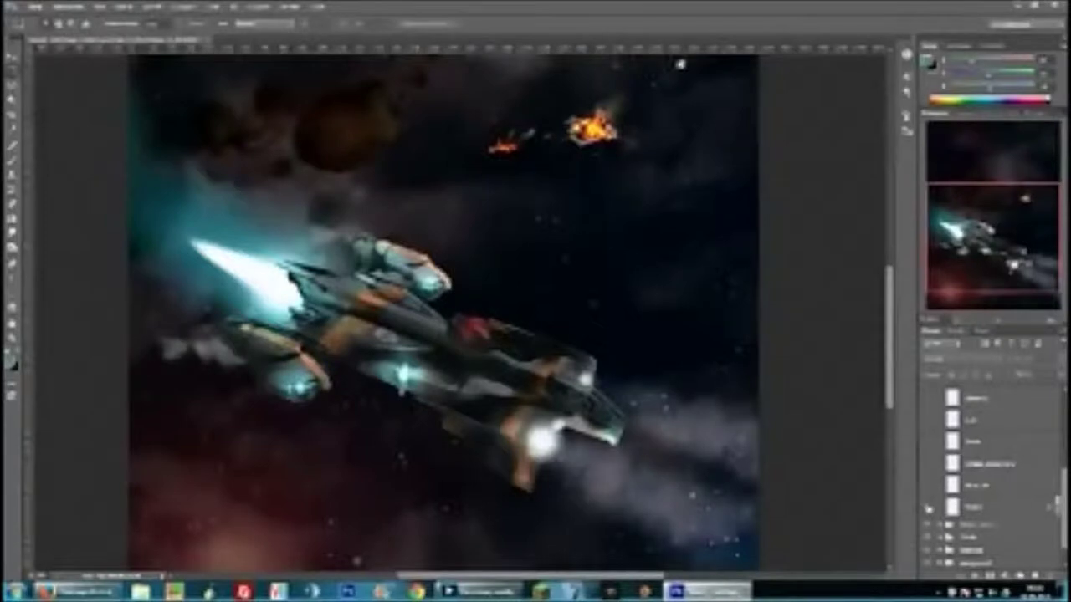
left_click_drag(680, 63, 686, 124)
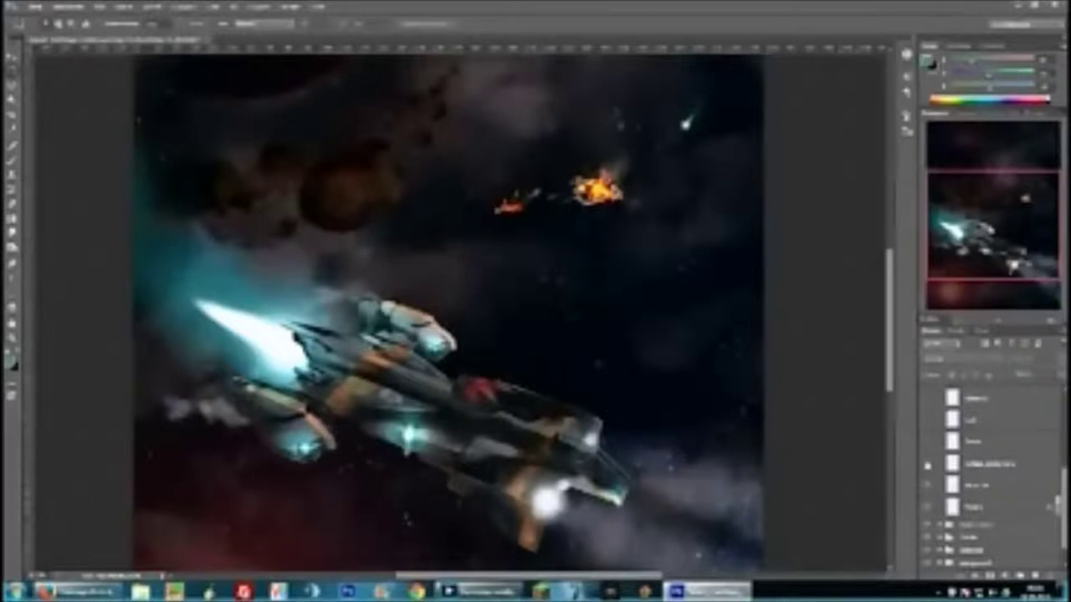
left_click(926, 442)
key("ctrl+plus")
key("ctrl+plus")
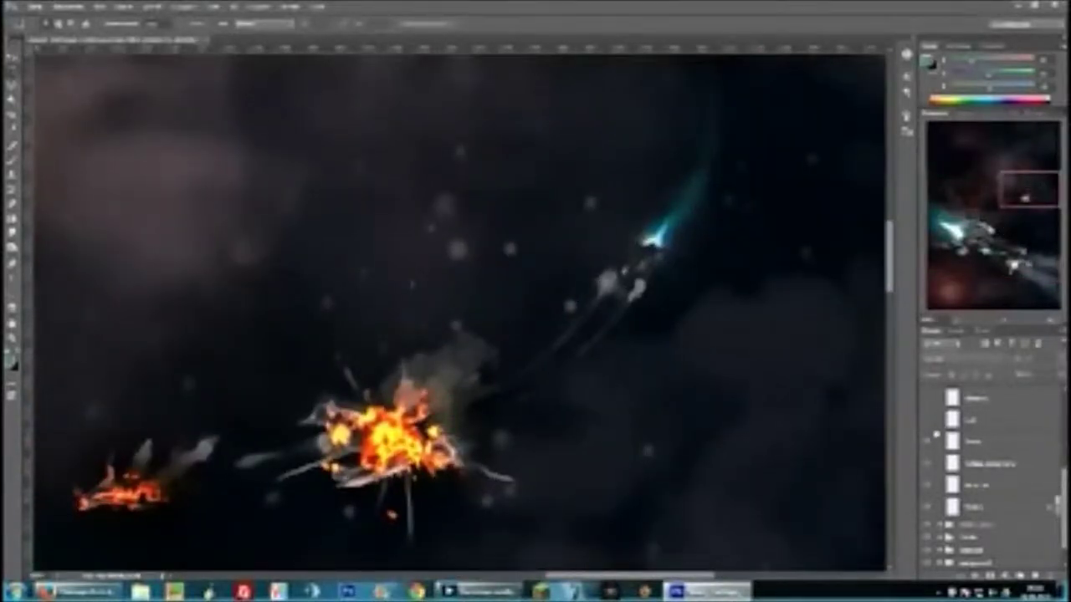
- Check the red lights on the small fleeing ship by toggling their layer off and on
left_click(928, 444)
left_click(928, 421)
scroll(962, 443, "up", 2)
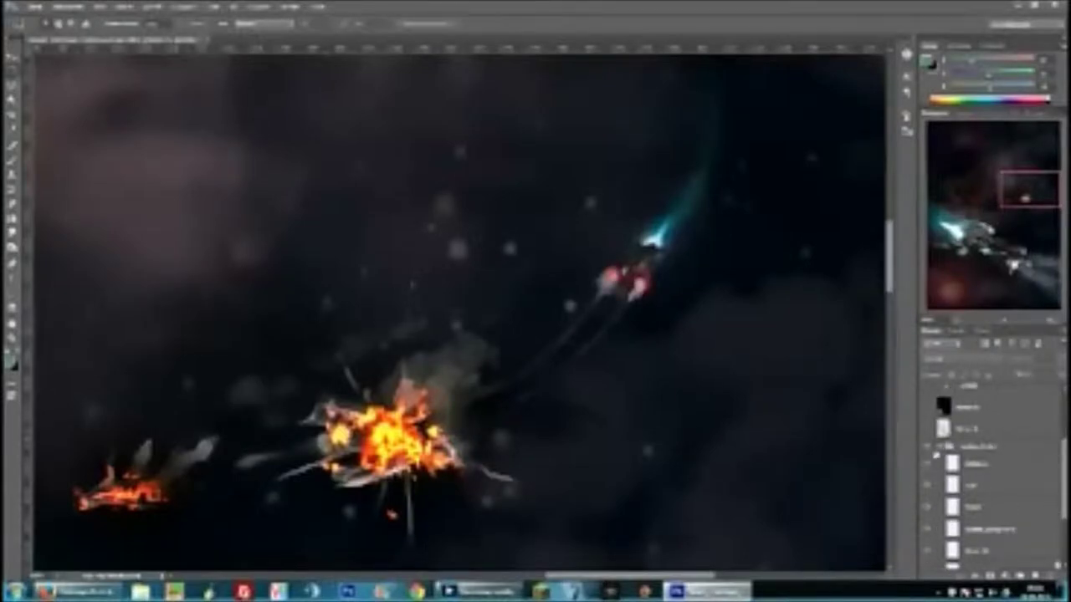
scroll(939, 452, "up", 2)
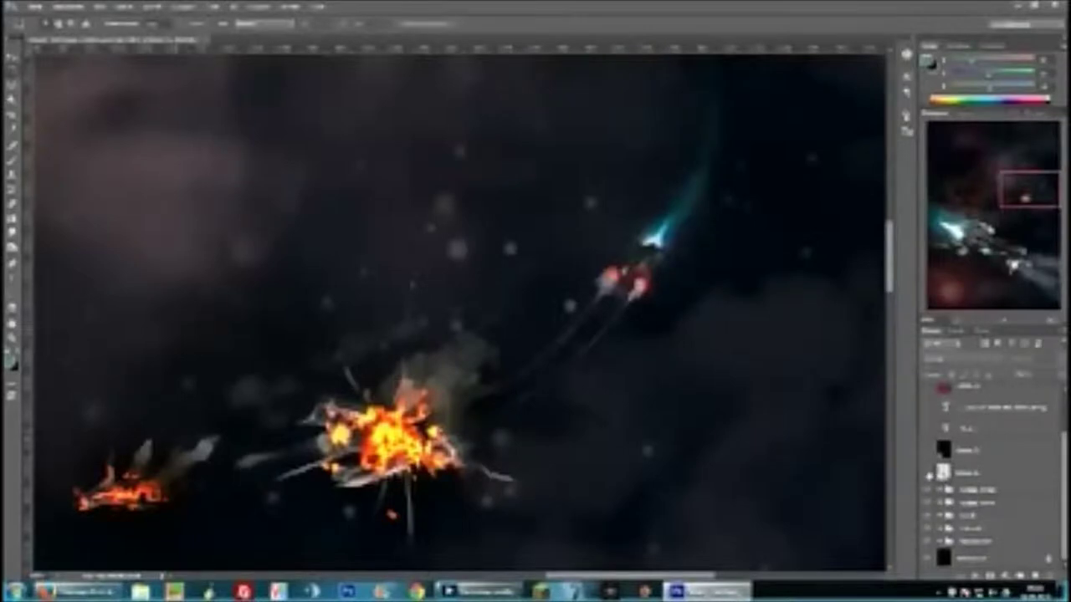
- Zoom out to show the whole poster and hide the main ship's glow layer
left_click(957, 321)
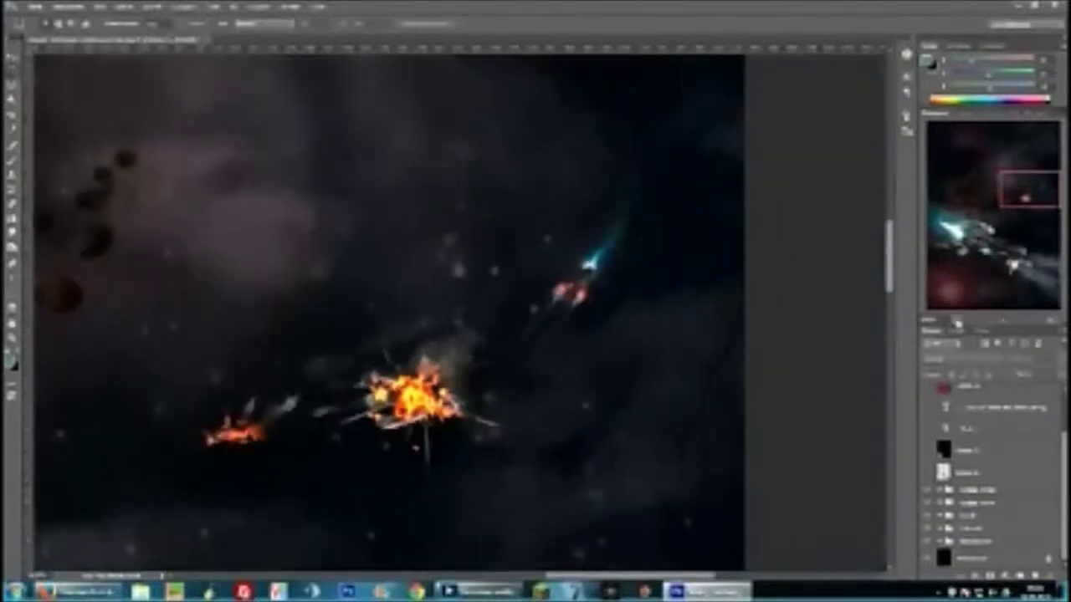
left_click_drag(957, 322, 957, 323)
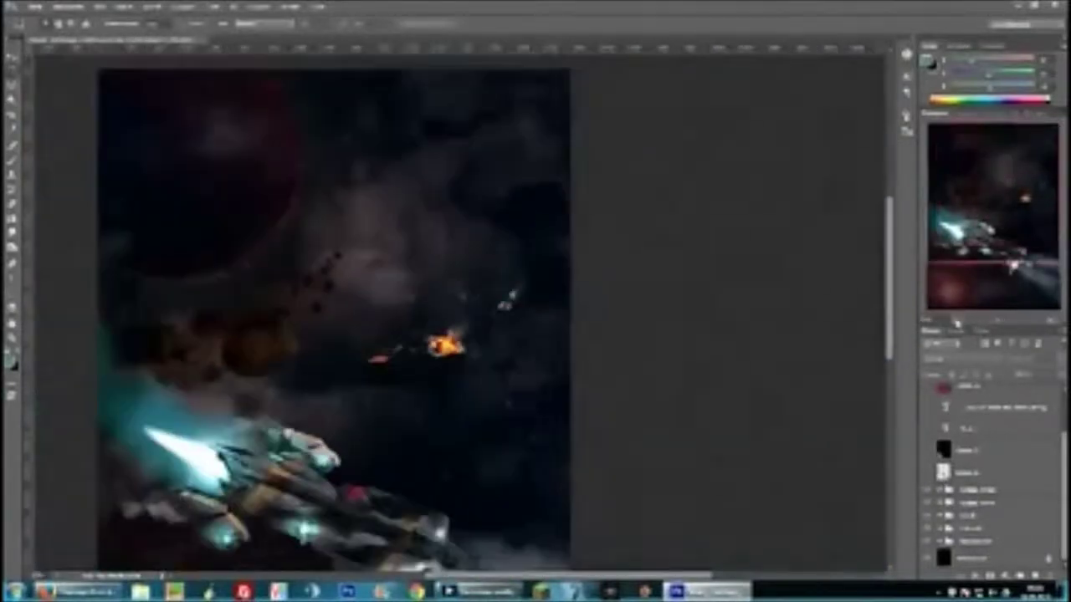
left_click_drag(957, 322, 962, 322)
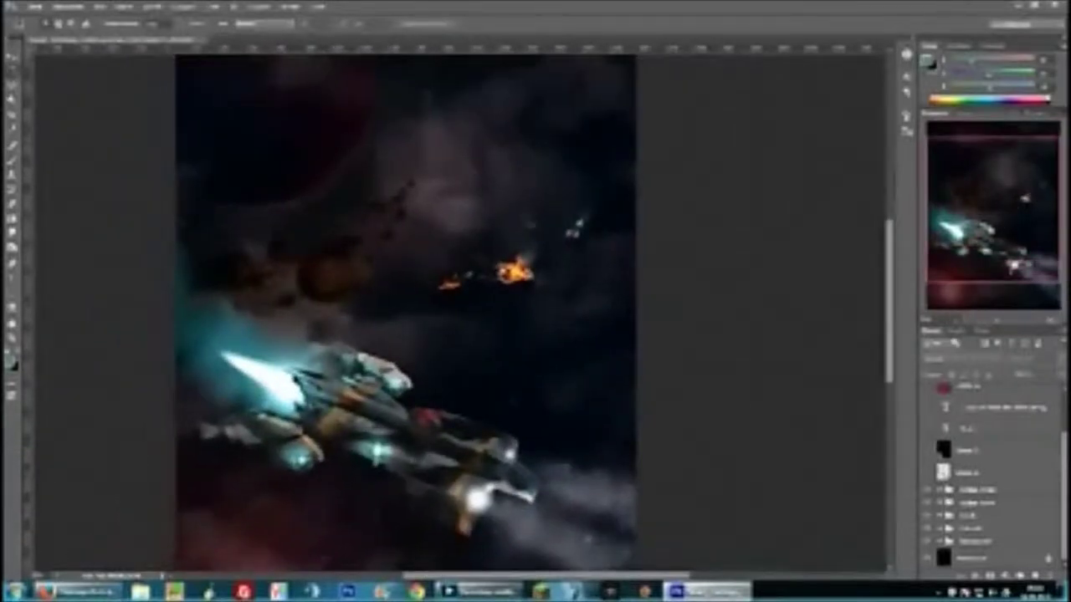
key("ctrl+minus")
left_click(927, 474)
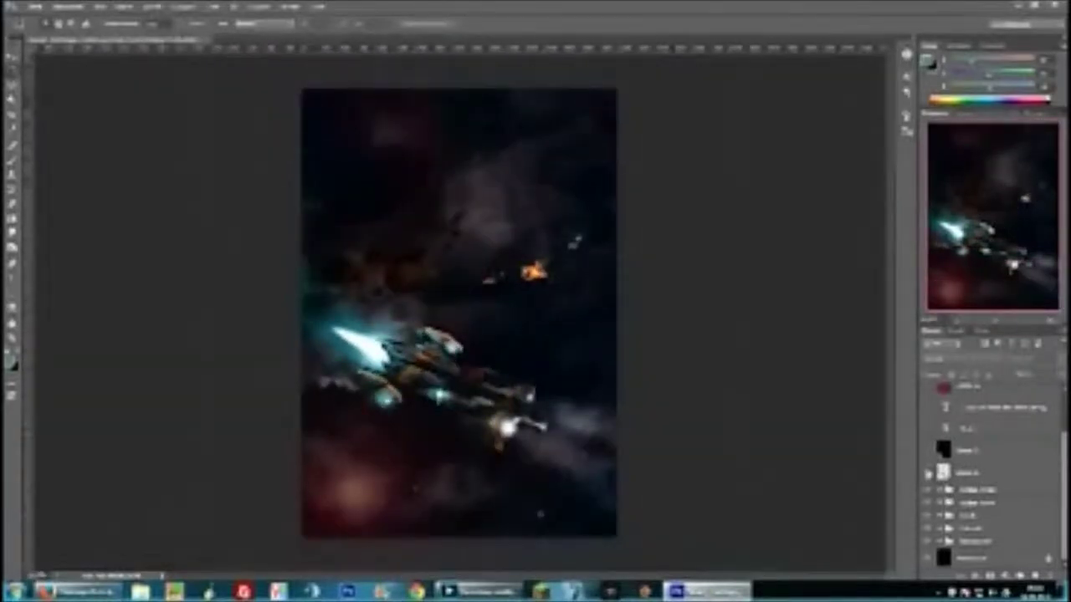
- Reveal the pink lower-left glow, red 'Pirates' title, bottom tagline and red border layers
left_click(926, 451)
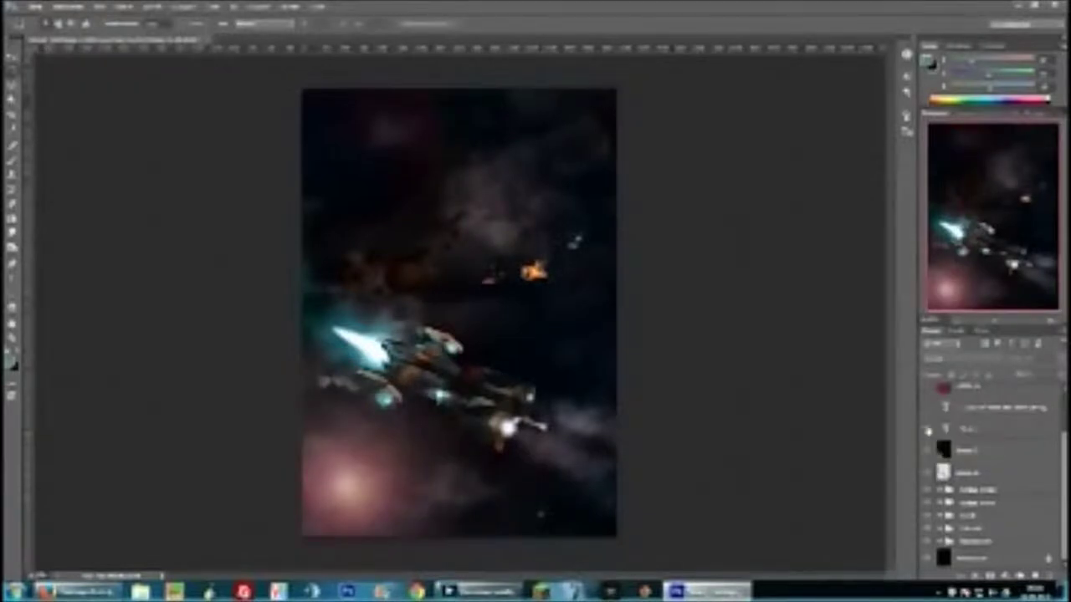
left_click(927, 428)
left_click(928, 408)
scroll(933, 431, "up", 2)
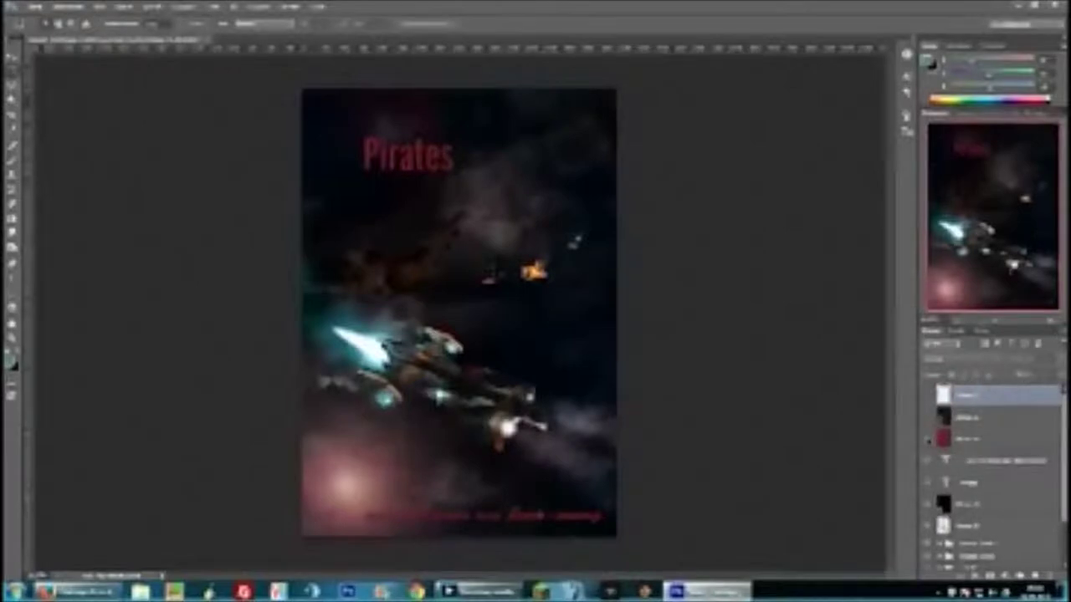
left_click(928, 439)
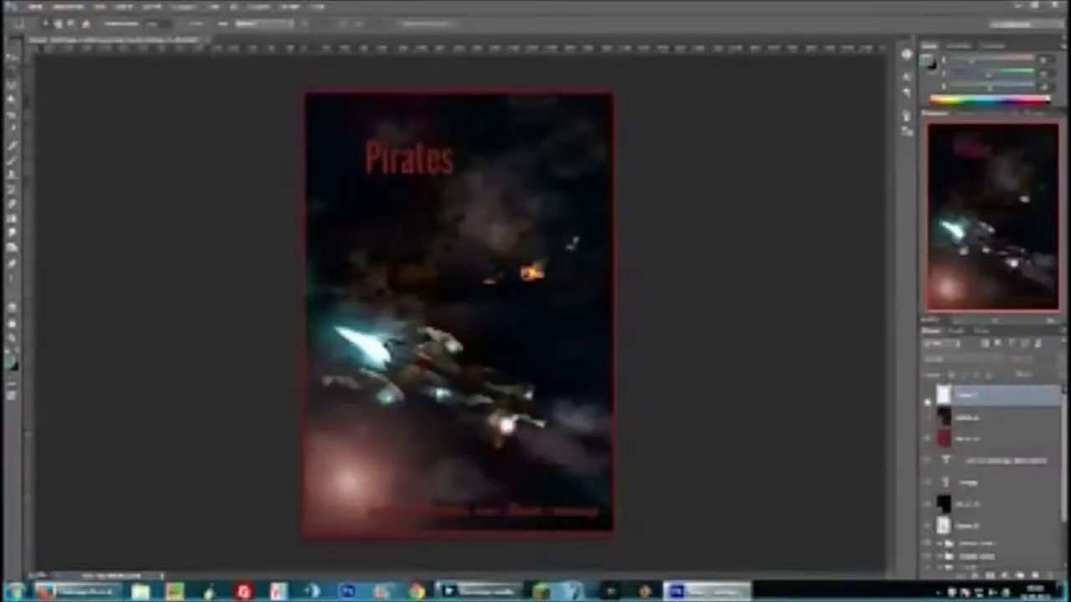